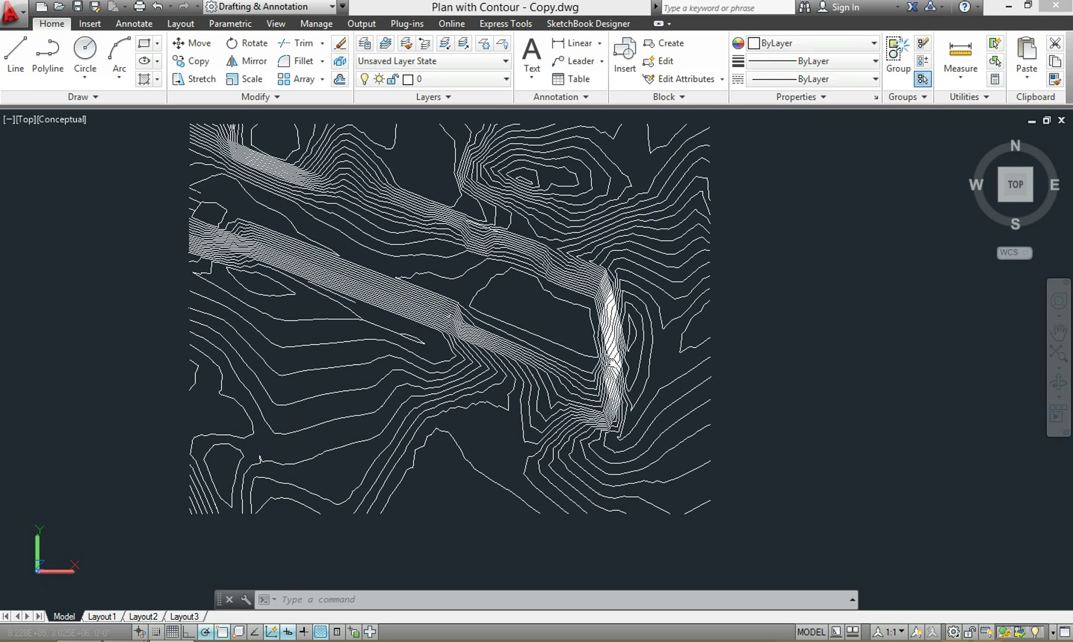
# - Centre the contour drawing in AutoCAD, then switch over to the Revit project window
pyautogui.moveTo(612, 363); pyautogui.dragTo(716, 399, button='middle')
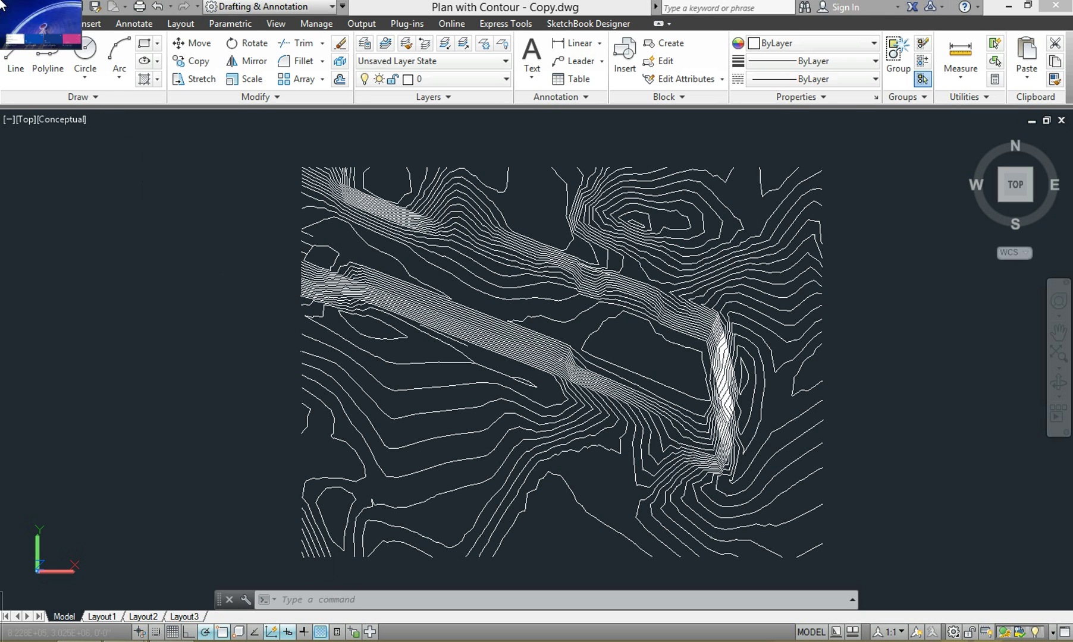
pyautogui.click(18, 15)
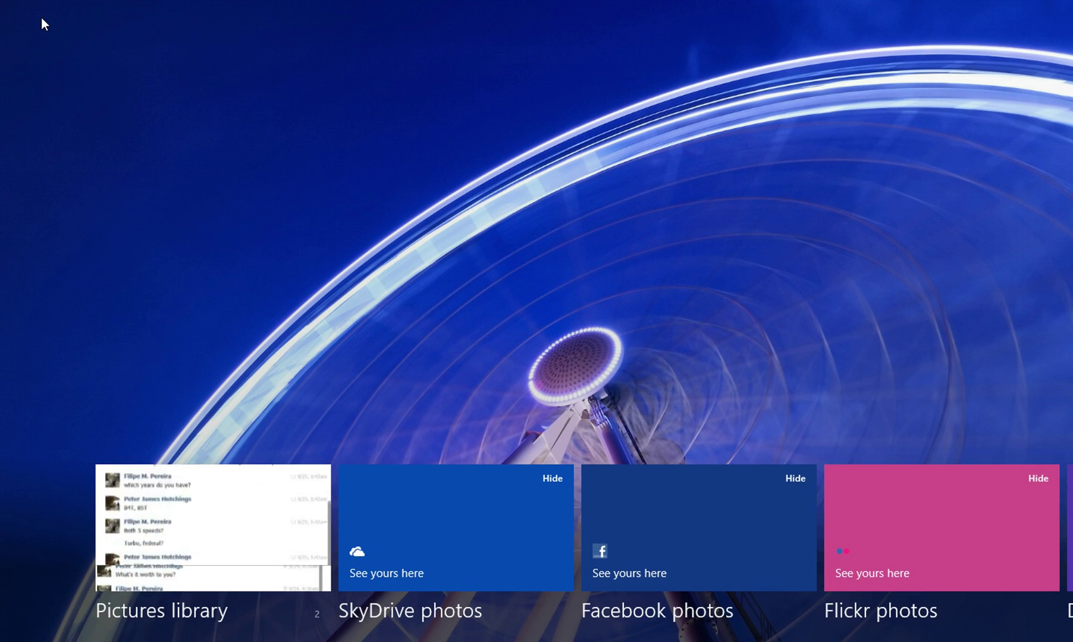
pyautogui.click(12, 12)
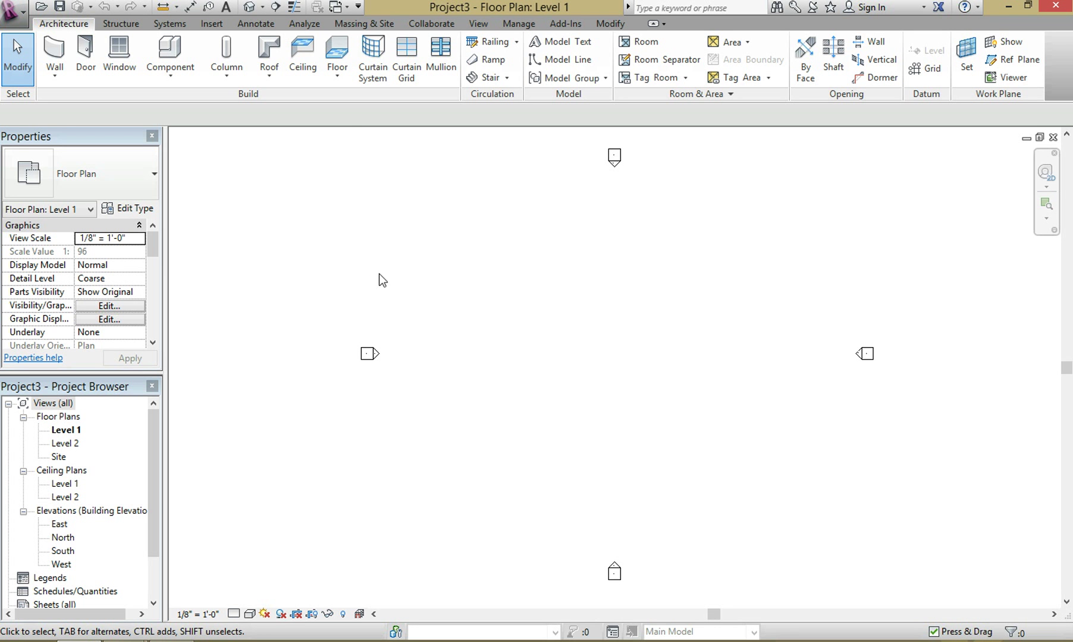
# - Import Plan with Contour - Copy.dwg into Level 1 with Colors set to Black and White
pyautogui.click(212, 23)
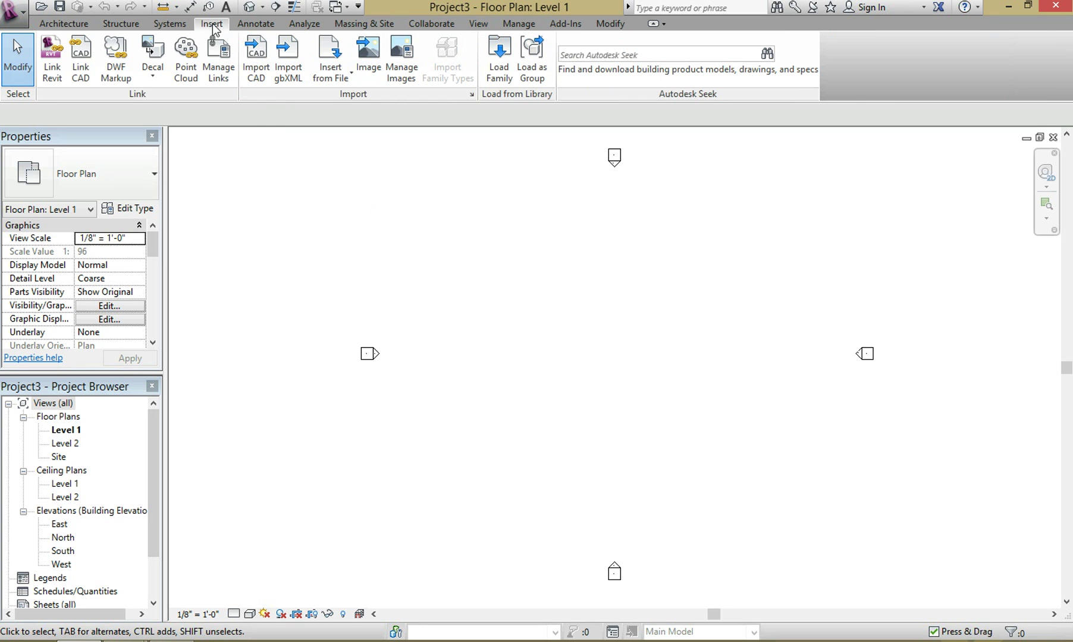
pyautogui.click(266, 70)
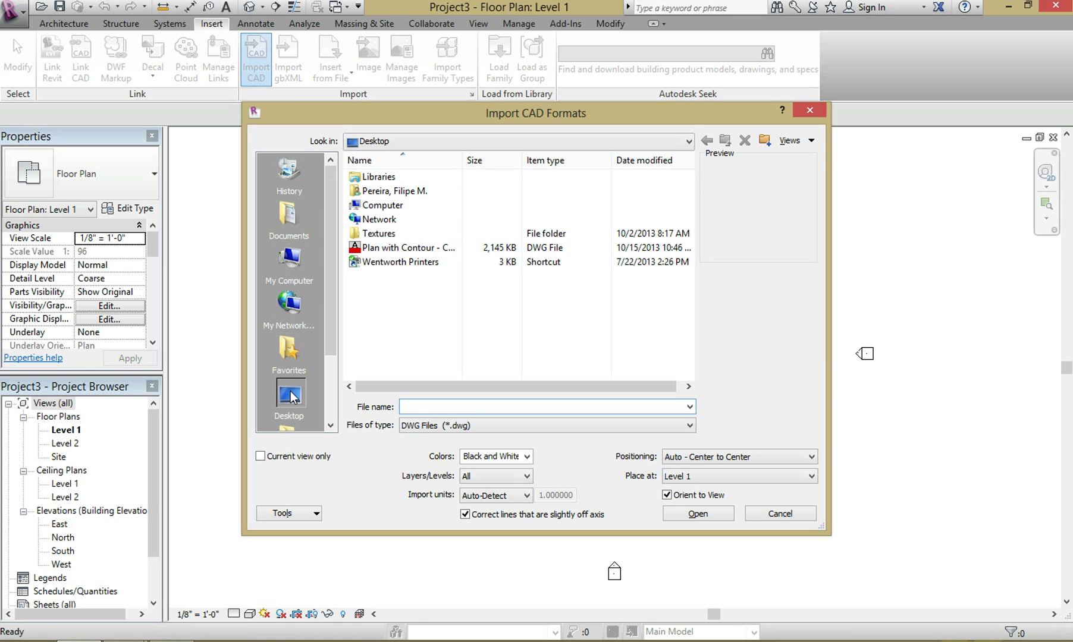
pyautogui.click(372, 248)
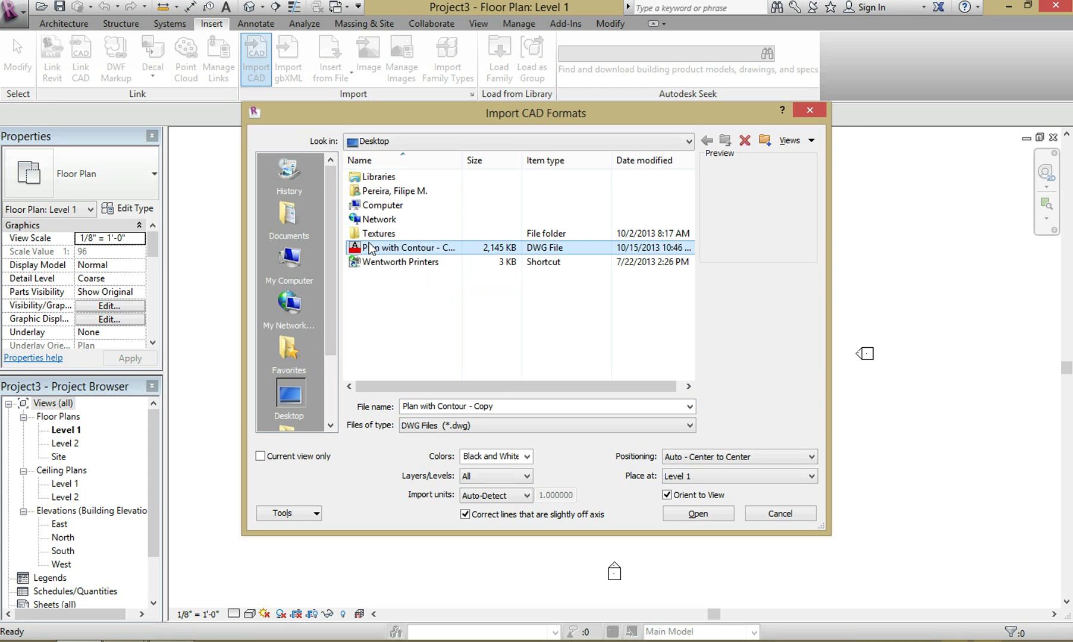
pyautogui.click(526, 457)
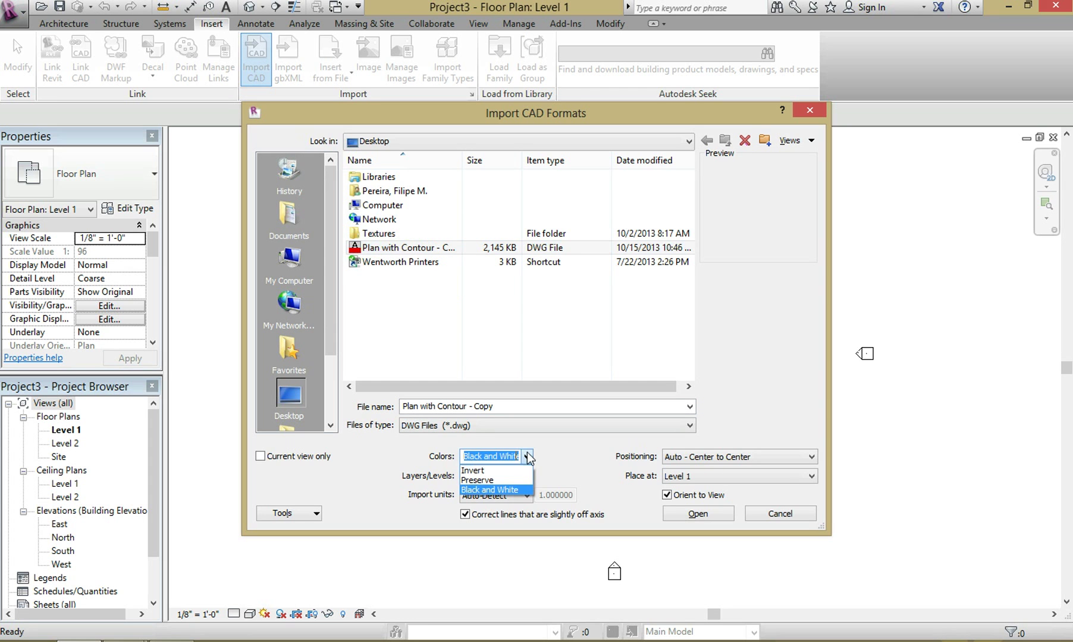
pyautogui.click(506, 490)
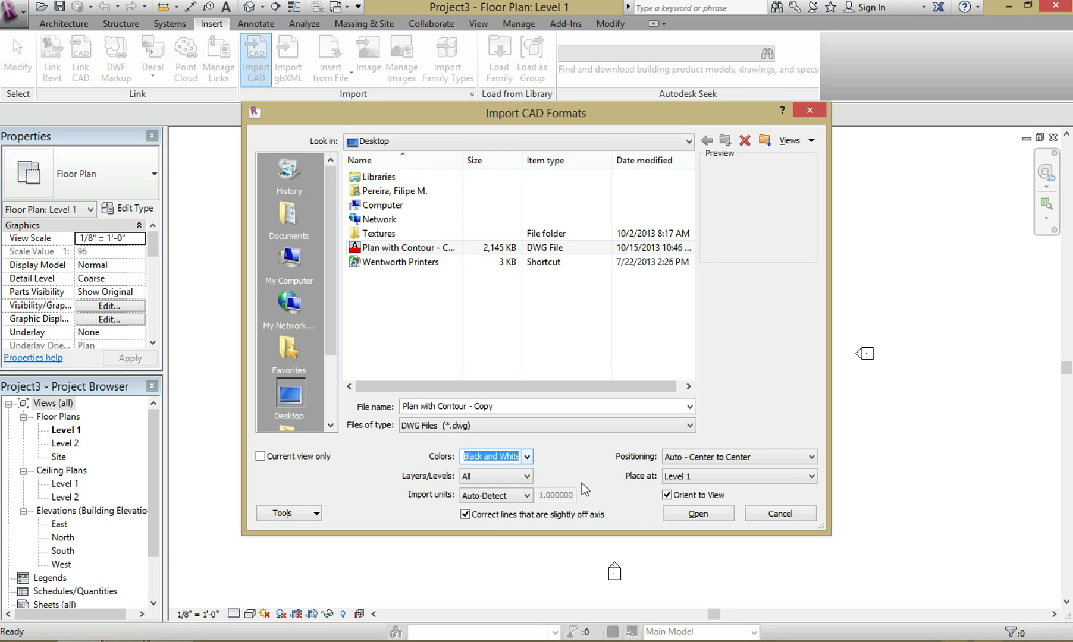
pyautogui.click(698, 514)
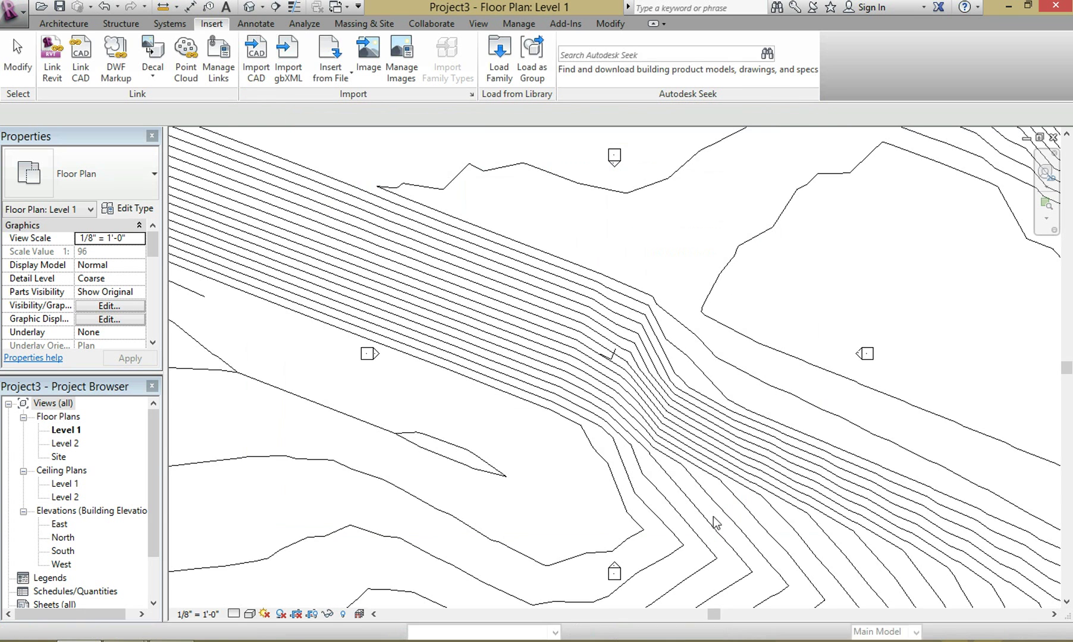
# - Zoom out, open the default 3D view and orbit to see the contours at varying heights
pyautogui.scroll(-4, 559, 343)
pyautogui.scroll(-3, 559, 344)
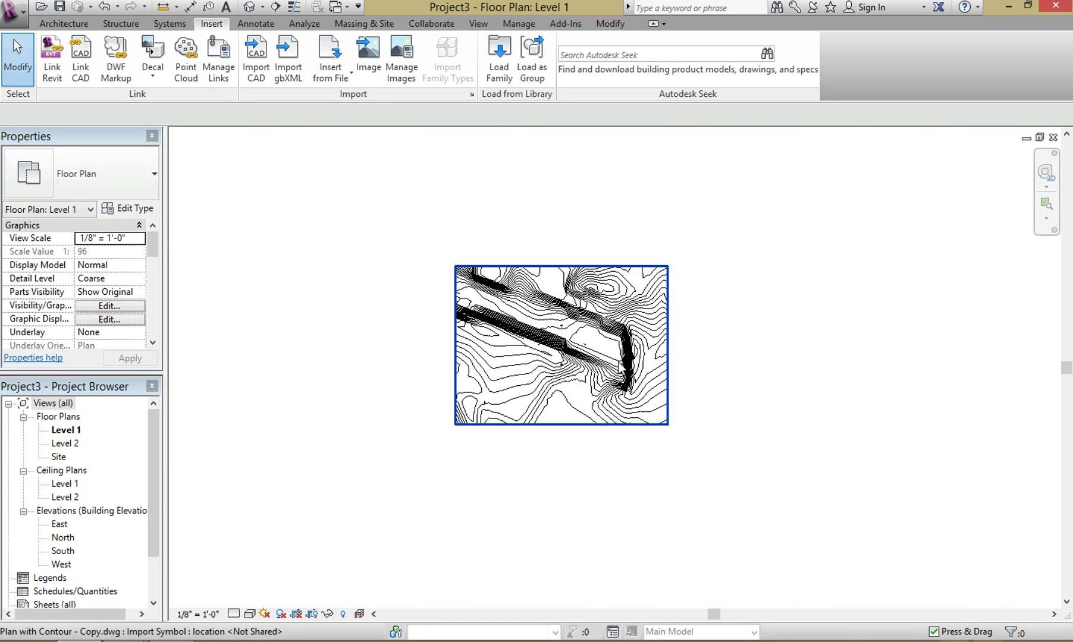
pyautogui.click(256, 9)
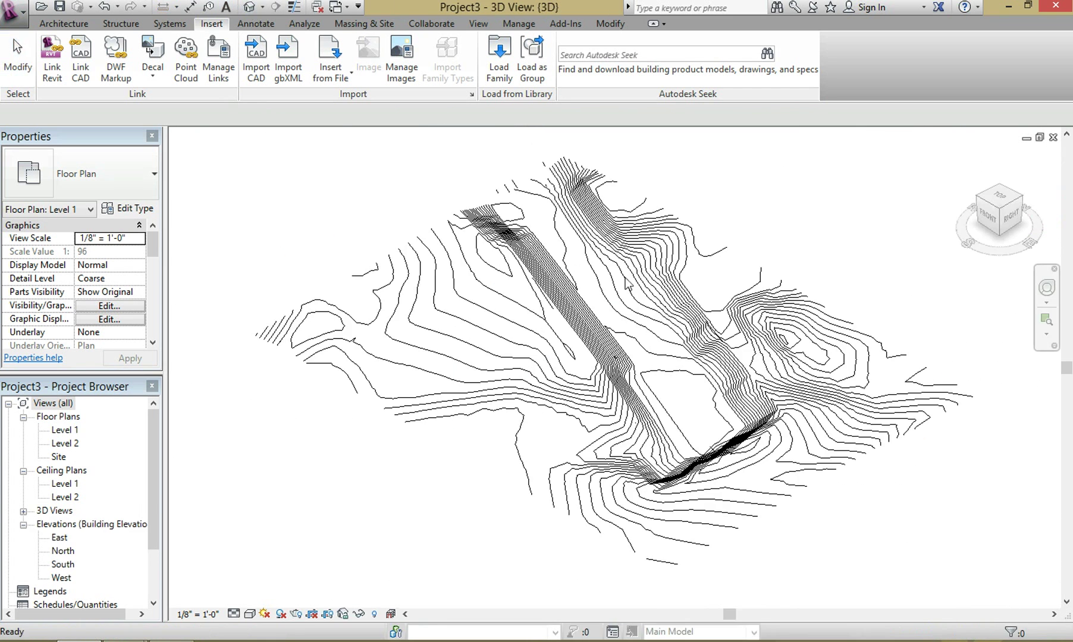
pyautogui.keyDown('shift'); pyautogui.moveTo(546, 268); pyautogui.dragTo(375, 395, button='middle'); pyautogui.keyUp('shift')
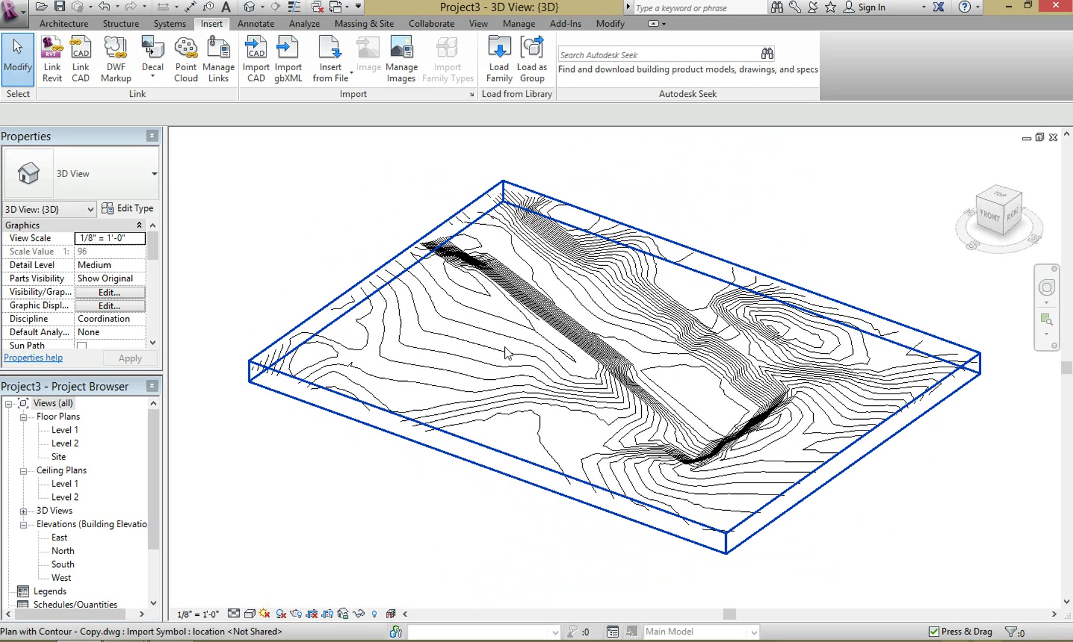
pyautogui.click(563, 273)
pyautogui.click(349, 238)
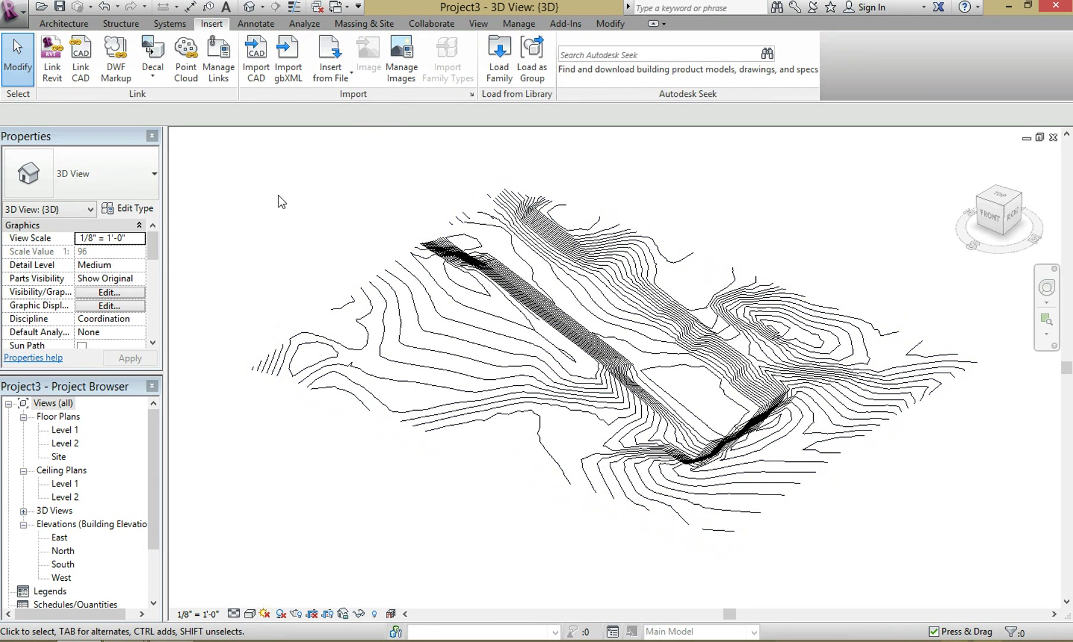
# - Start a new toposurface set to be created from a selected import instance
pyautogui.click(360, 24)
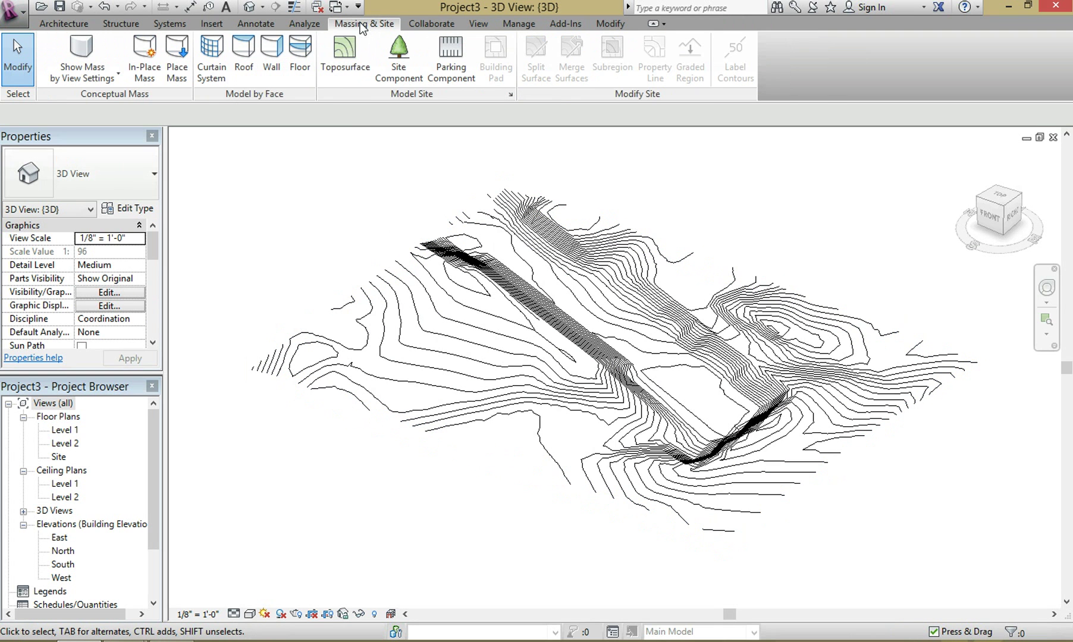
pyautogui.click(354, 72)
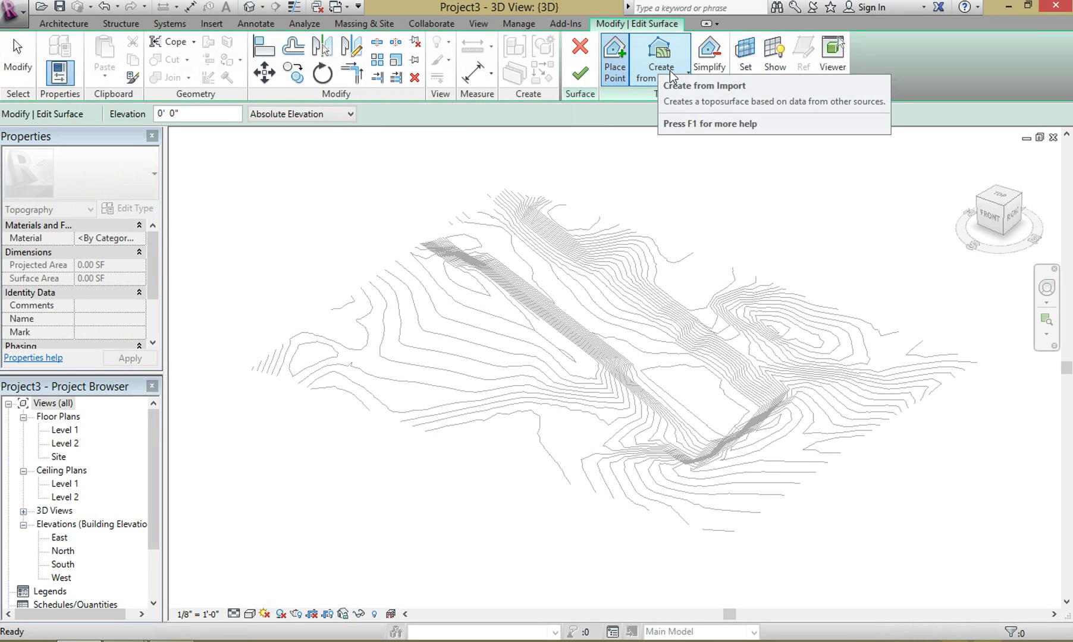
pyautogui.click(645, 84)
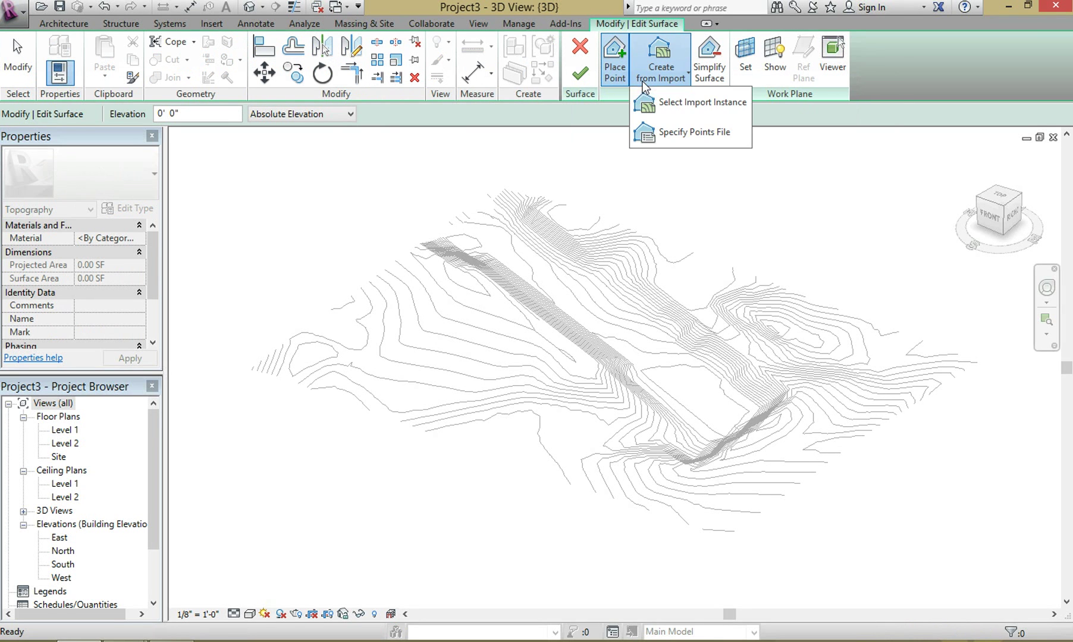
pyautogui.click(647, 110)
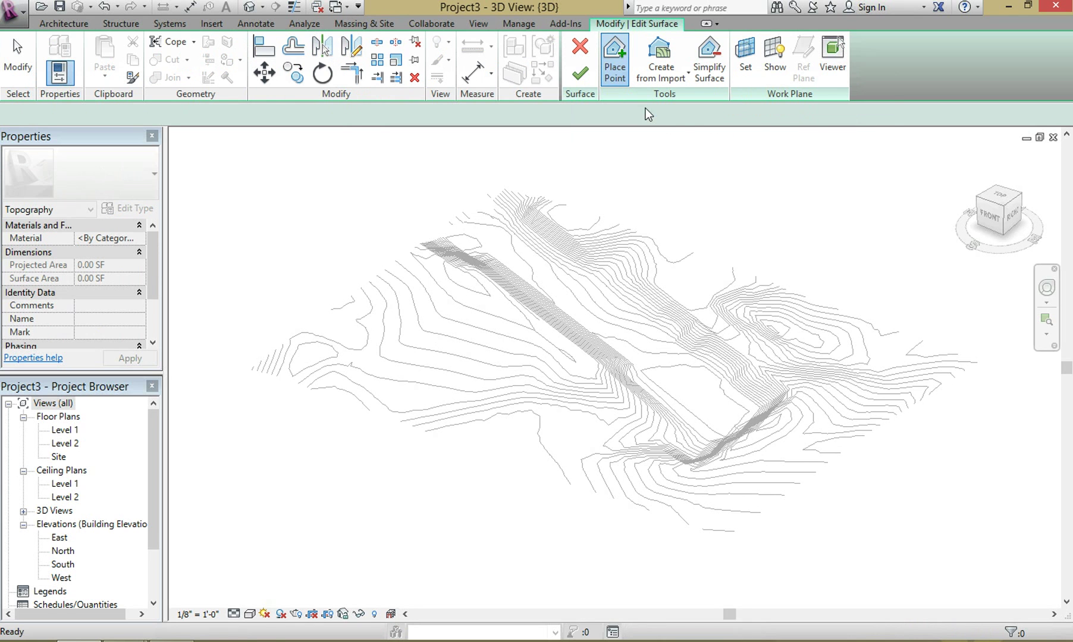
# - Pick the DWG import and keep only its Contour Lines layer, excluding 0 and street names
pyautogui.click(537, 336)
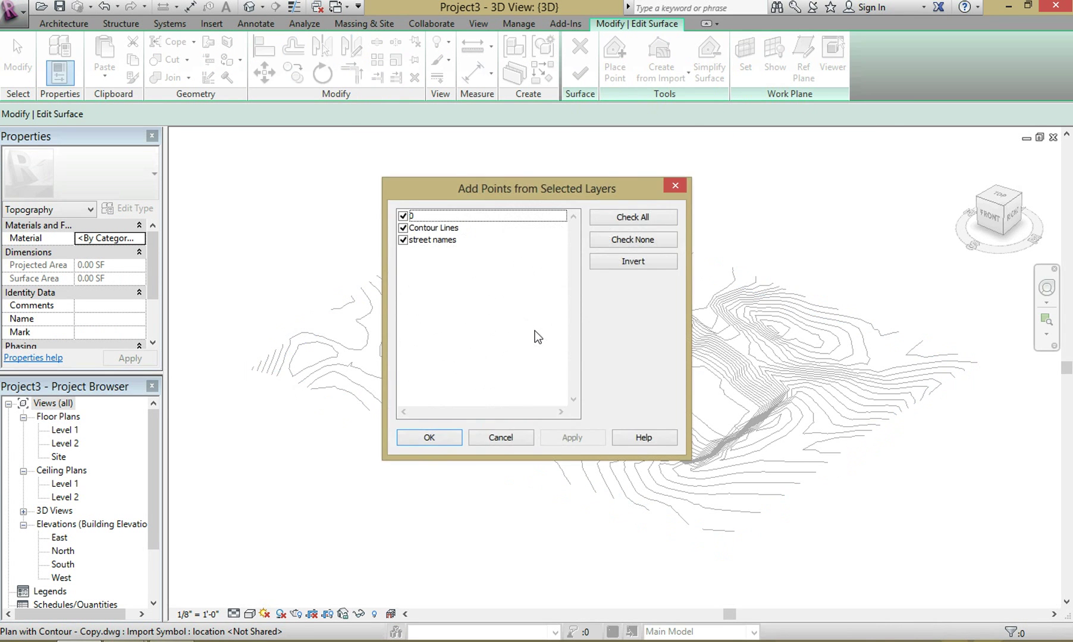
pyautogui.click(403, 240)
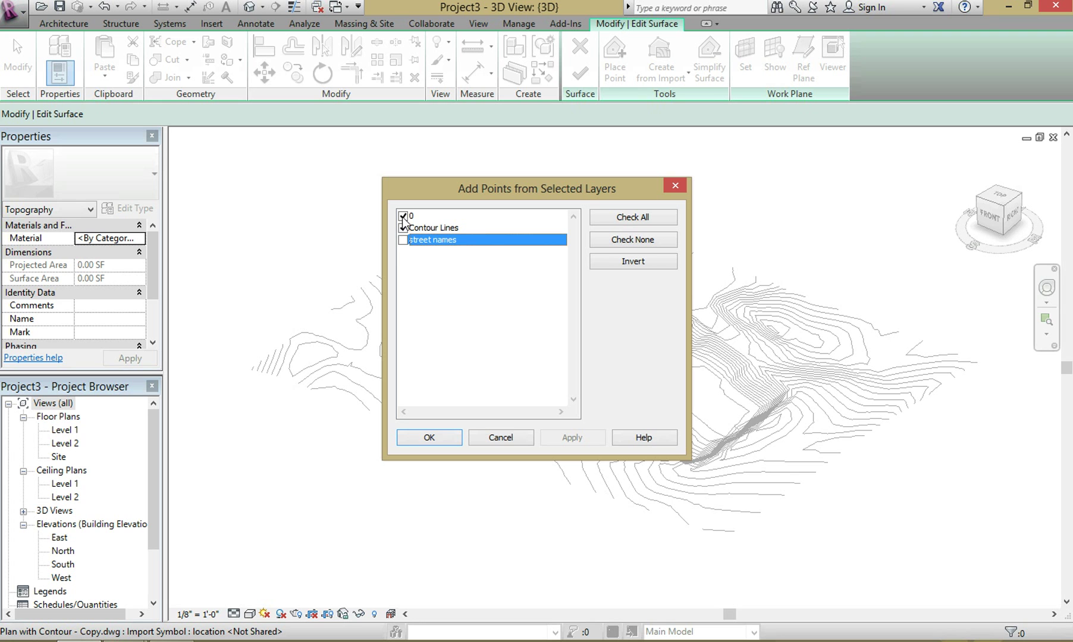
pyautogui.click(403, 216)
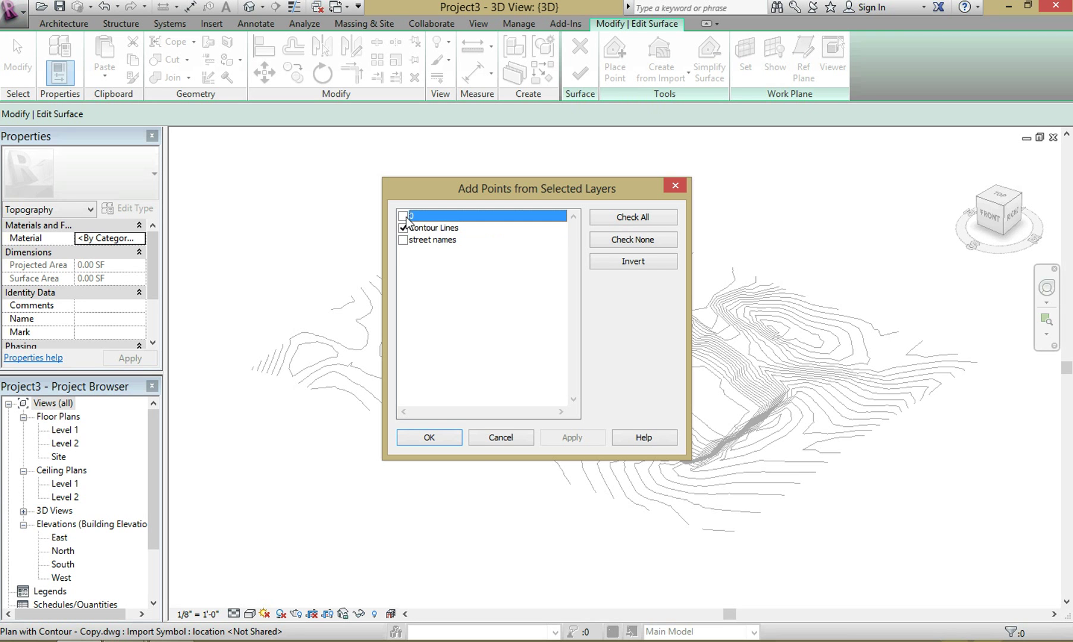
pyautogui.click(431, 438)
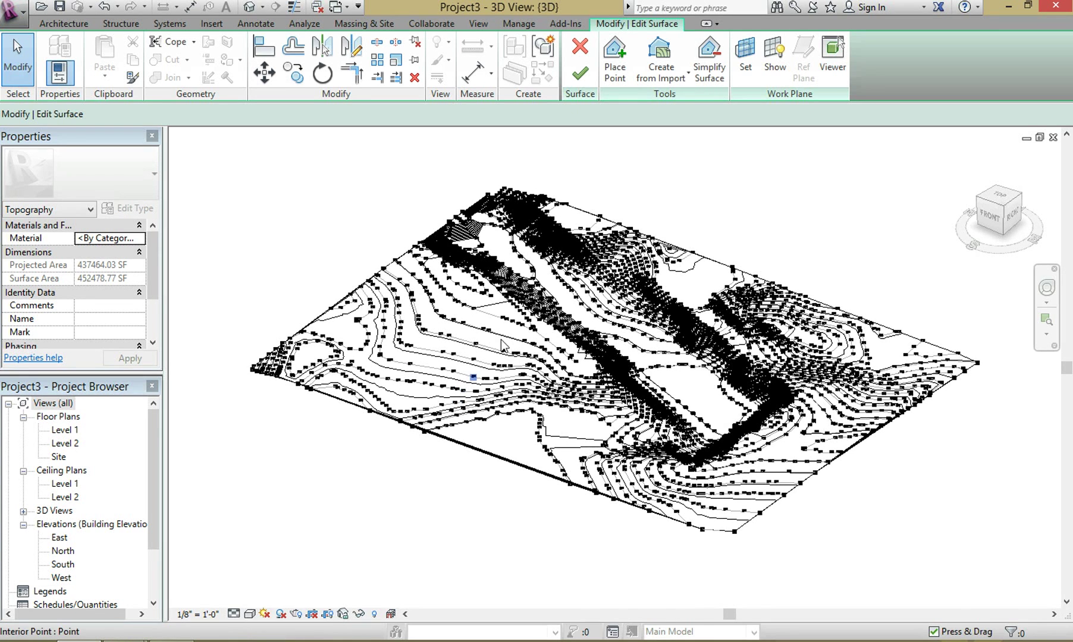
# - Orbit the terrain, switch the visual style to Shaded, and zoom in on the surface
pyautogui.keyDown('shift'); pyautogui.moveTo(786, 262); pyautogui.dragTo(326, 556, button='middle'); pyautogui.keyUp('shift')
pyautogui.click(249, 613)
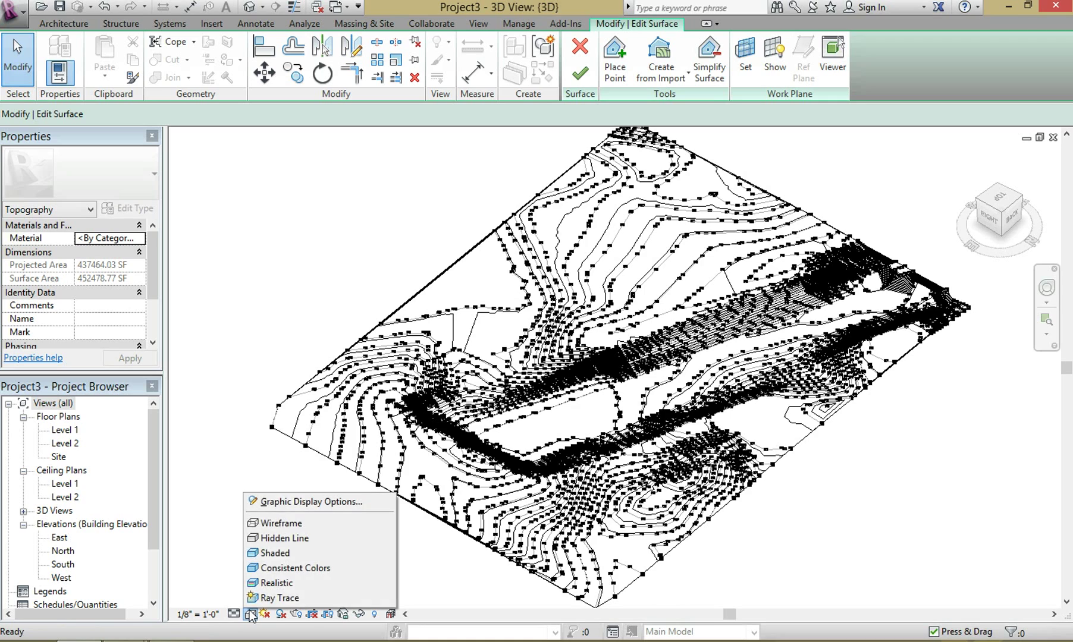
pyautogui.click(291, 552)
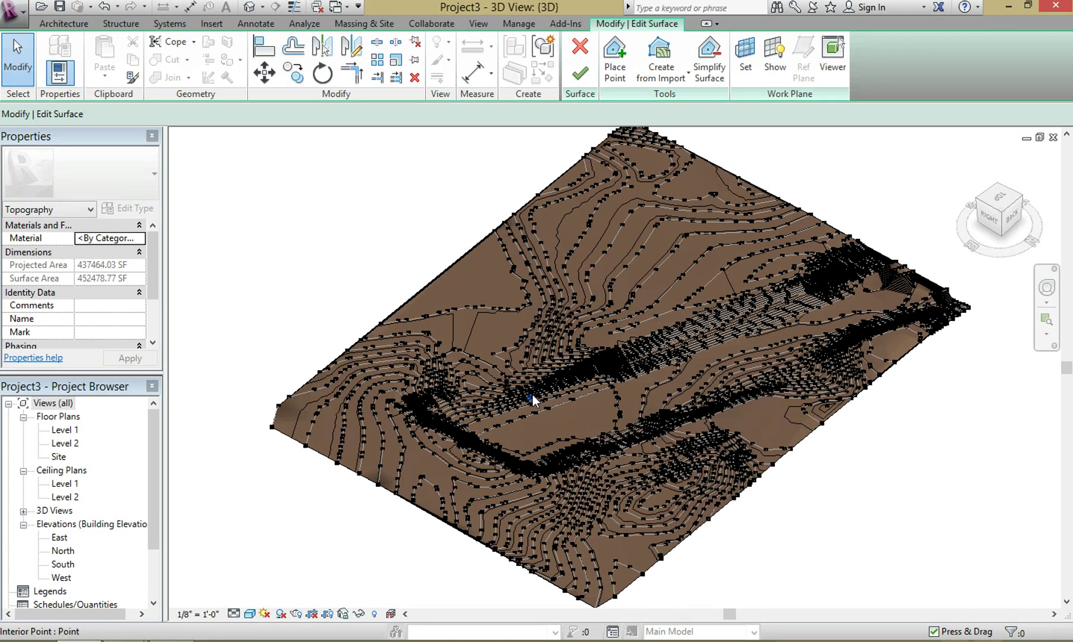
pyautogui.keyDown('shift'); pyautogui.moveTo(530, 417); pyautogui.dragTo(512, 392, button='middle'); pyautogui.keyUp('shift')
pyautogui.scroll(6, 514, 398)
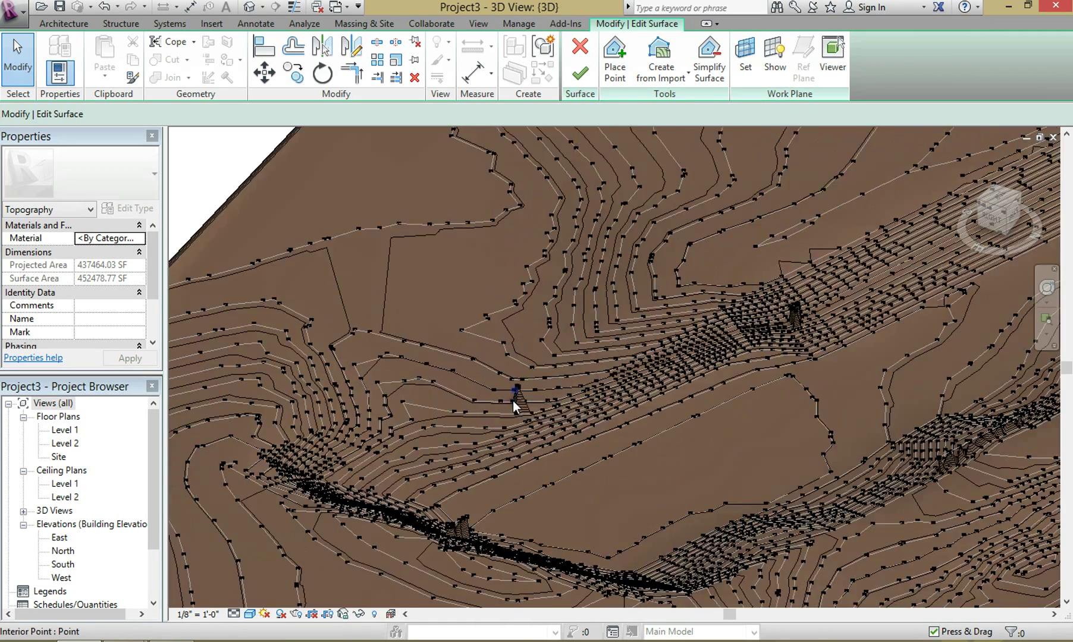
pyautogui.scroll(4, 521, 410)
pyautogui.keyDown('shift'); pyautogui.moveTo(527, 408); pyautogui.dragTo(314, 226, button='middle'); pyautogui.keyUp('shift')
# - Select and drag an interior point, then orbit to view the spike from another side
pyautogui.click(556, 297)
pyautogui.moveTo(551, 297); pyautogui.dragTo(579, 404)
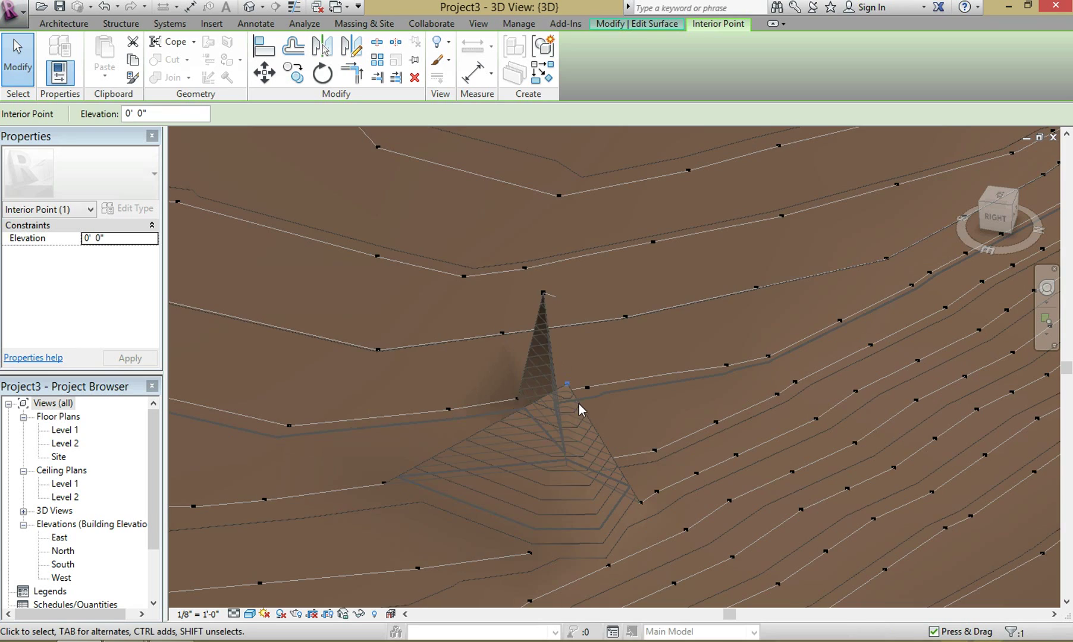
pyautogui.keyDown('shift'); pyautogui.moveTo(572, 402); pyautogui.dragTo(771, 337, button='middle'); pyautogui.keyUp('shift')
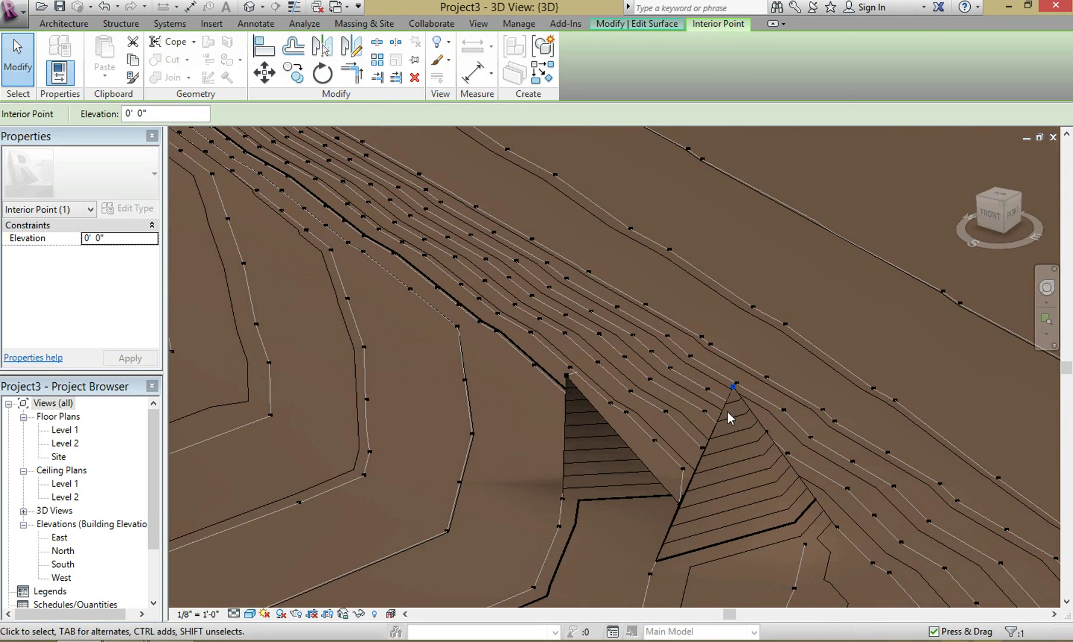
pyautogui.click(728, 412)
# - Set the spike tip point's Elevation to -12' in Properties and check the lowered terrain
pyautogui.click(734, 389)
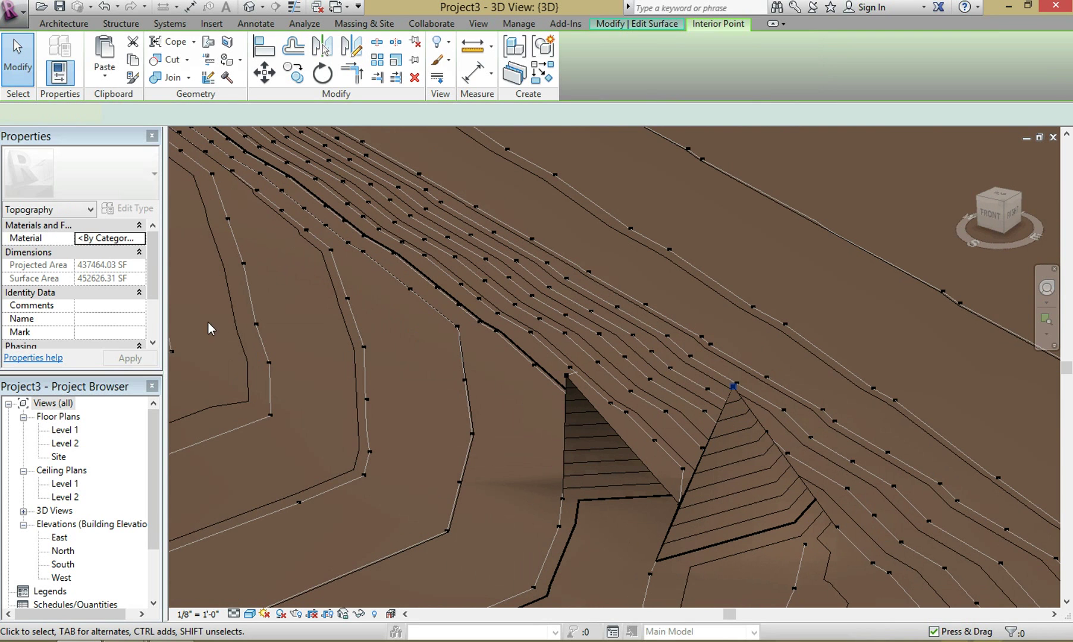
pyautogui.click(97, 238)
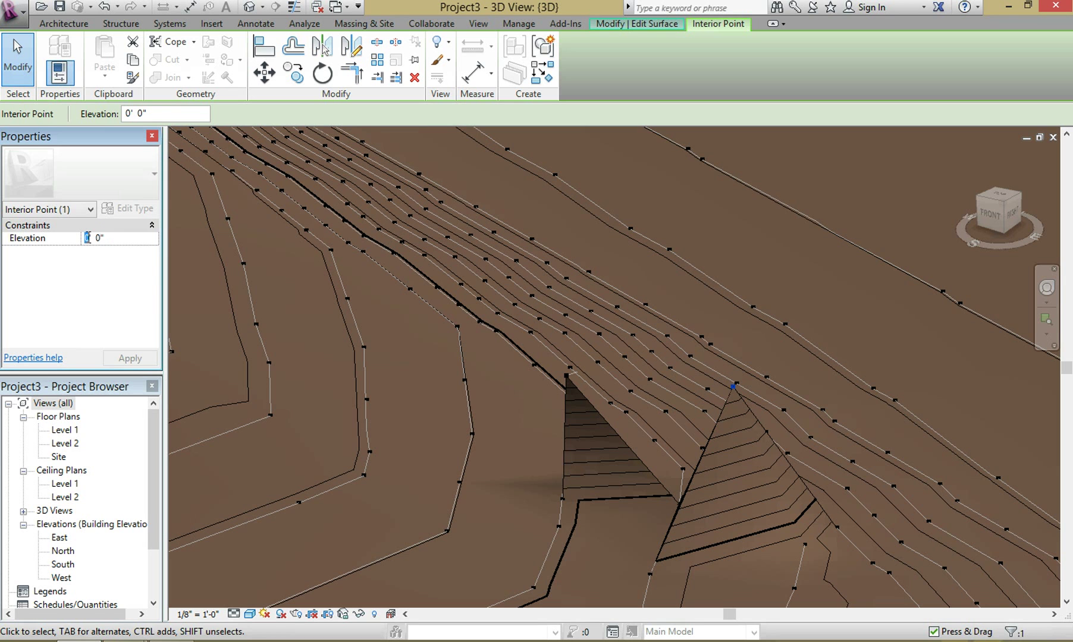
pyautogui.write('-12')
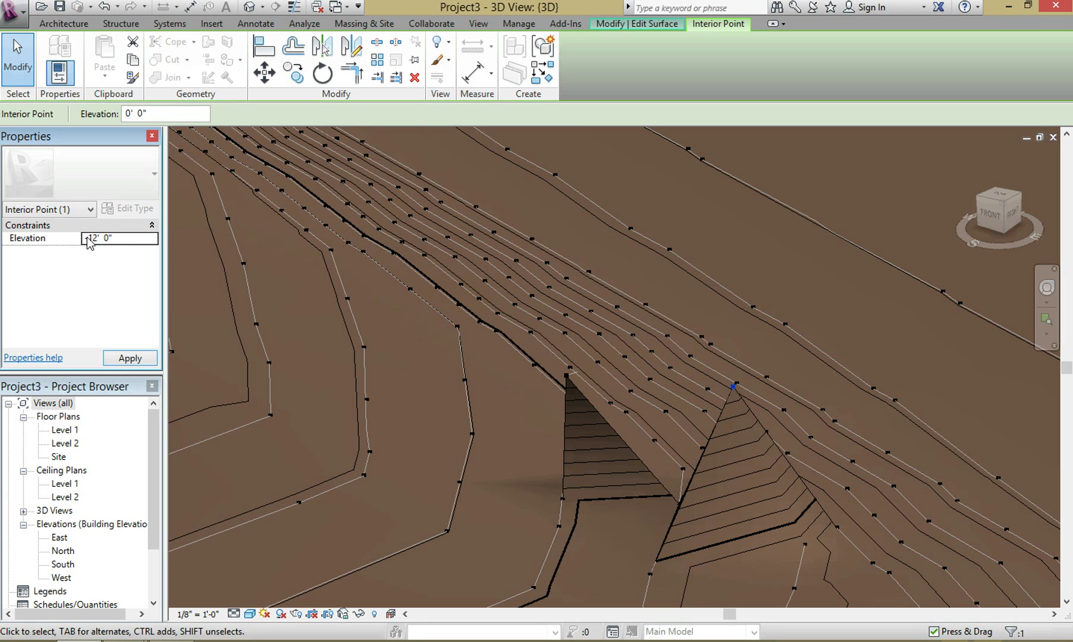
pyautogui.keyDown('shift'); pyautogui.moveTo(749, 532); pyautogui.dragTo(599, 431, button='middle'); pyautogui.keyUp('shift')
pyautogui.click(569, 409)
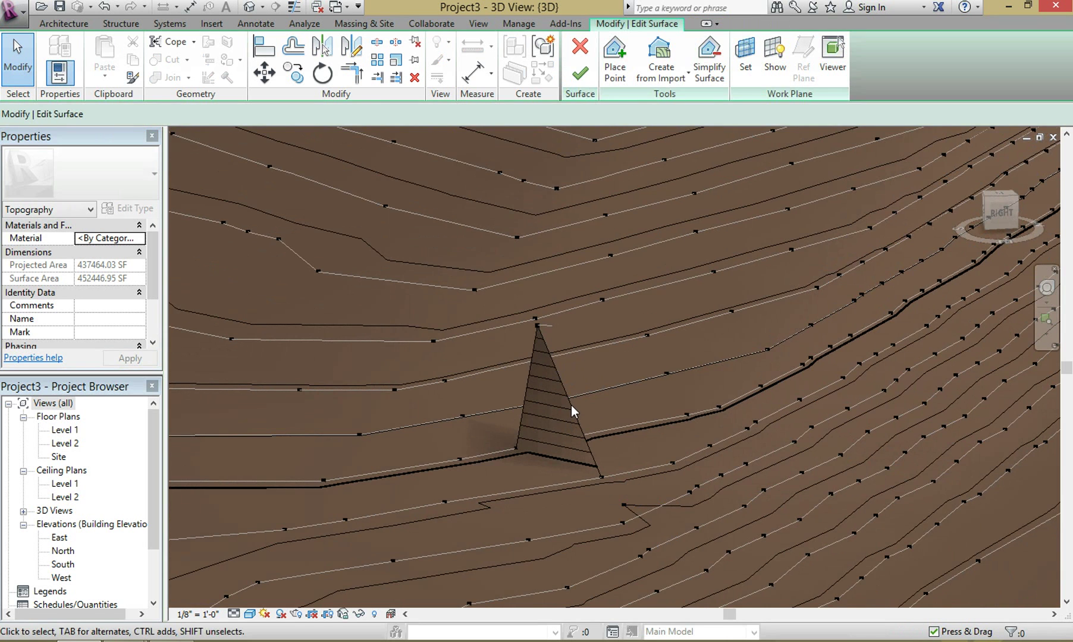
# - Set the remaining spike's apex point Elevation to -12'
pyautogui.scroll(4, 552, 354)
pyautogui.click(523, 302)
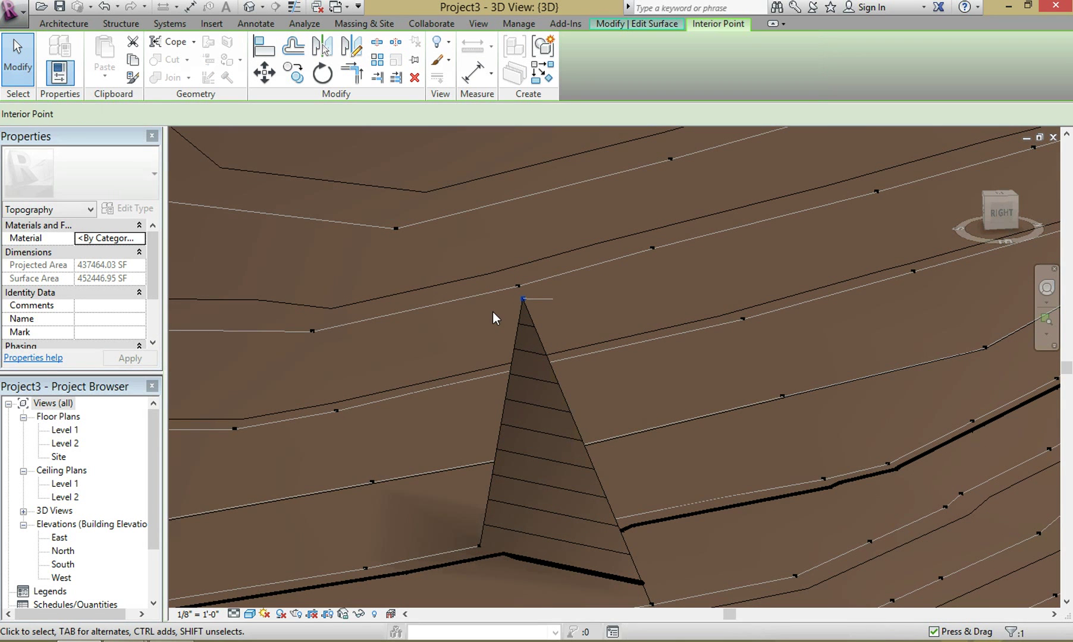
pyautogui.click(117, 238)
pyautogui.write("-12'")
pyautogui.press('Return')
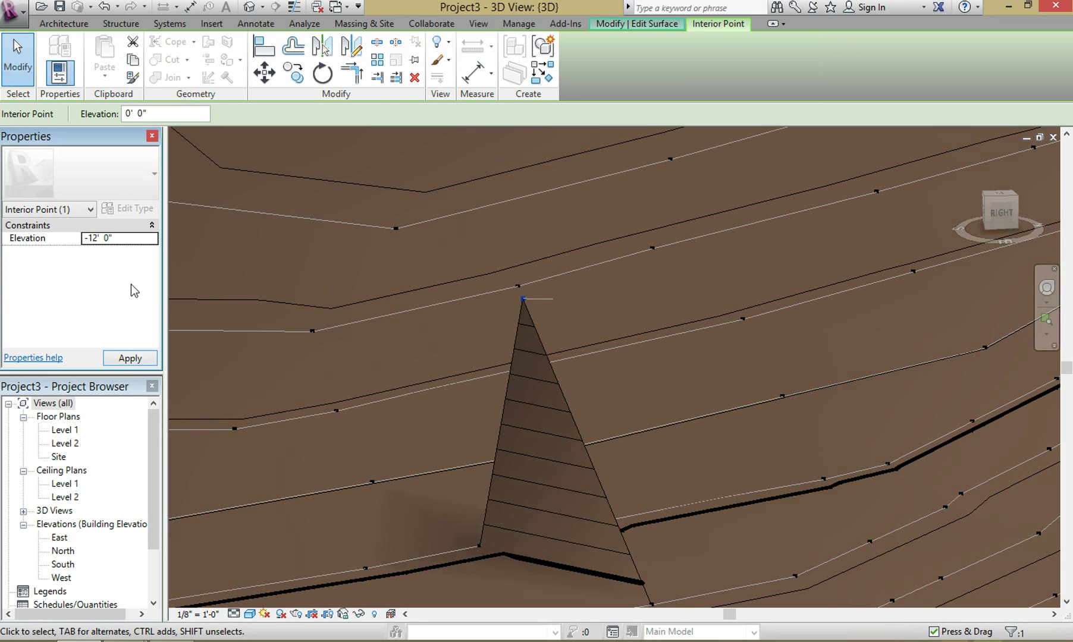
# - Orbit to review the corrected terrain, then finish the toposurface edit
pyautogui.scroll(-4, 481, 387)
pyautogui.scroll(-5, 482, 393)
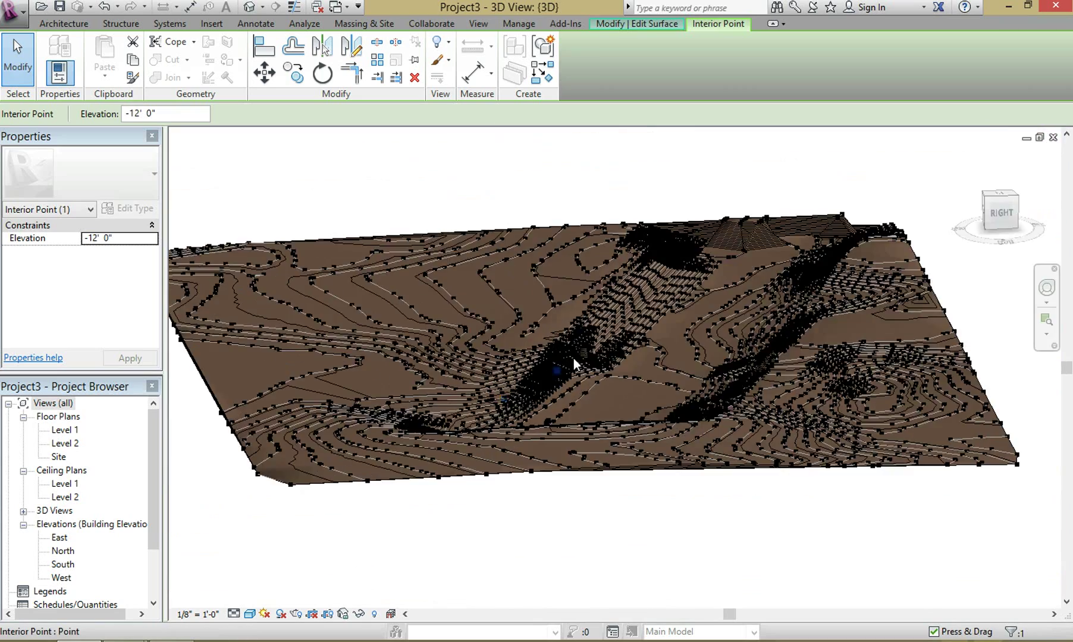
pyautogui.scroll(7, 573, 357)
pyautogui.keyDown('shift'); pyautogui.moveTo(623, 362); pyautogui.dragTo(432, 297, button='middle'); pyautogui.keyUp('shift')
pyautogui.scroll(-5, 476, 291)
pyautogui.keyDown('shift'); pyautogui.moveTo(501, 292); pyautogui.dragTo(622, 504, button='middle'); pyautogui.keyUp('shift')
pyautogui.scroll(-3, 623, 504)
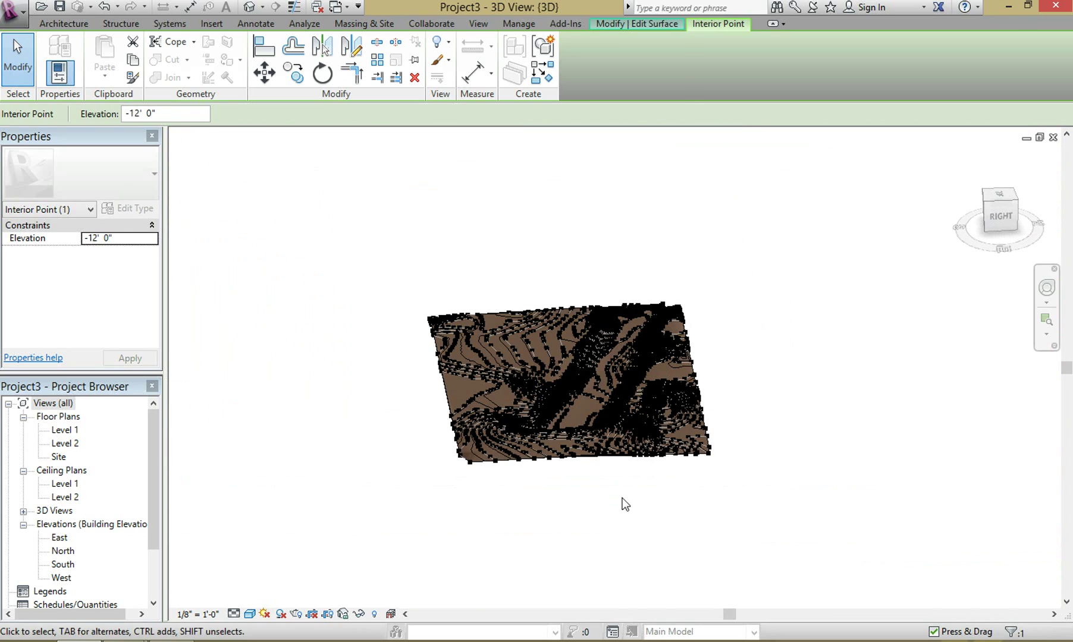
pyautogui.scroll(2, 529, 291)
pyautogui.scroll(1, 528, 291)
pyautogui.click(554, 324)
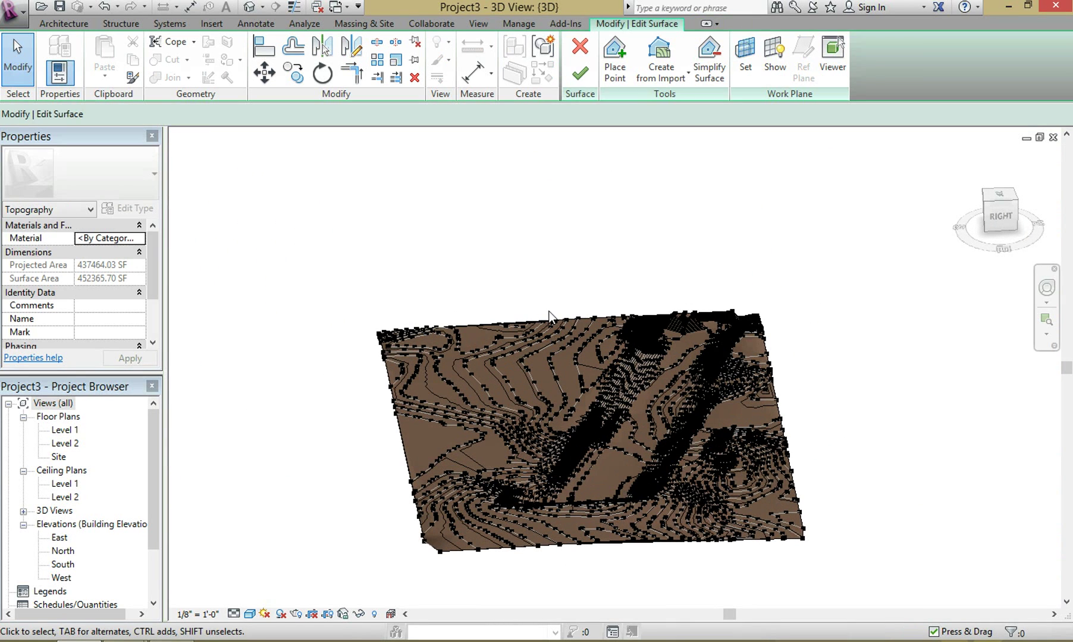
pyautogui.click(579, 74)
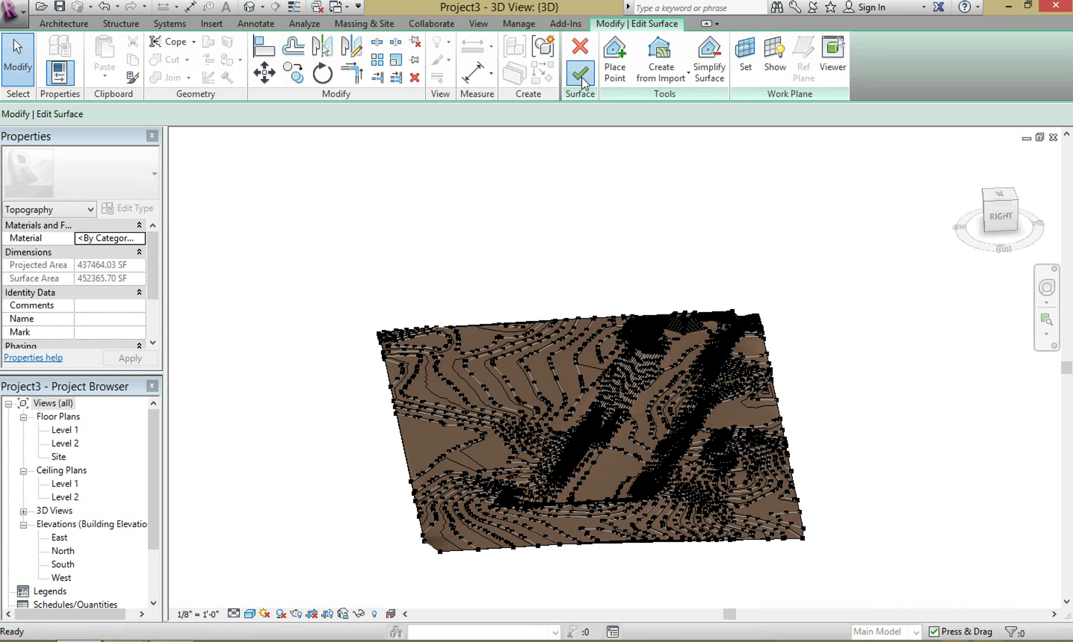
pyautogui.keyDown('shift'); pyautogui.moveTo(813, 482); pyautogui.dragTo(902, 545, button='middle'); pyautogui.keyUp('shift')
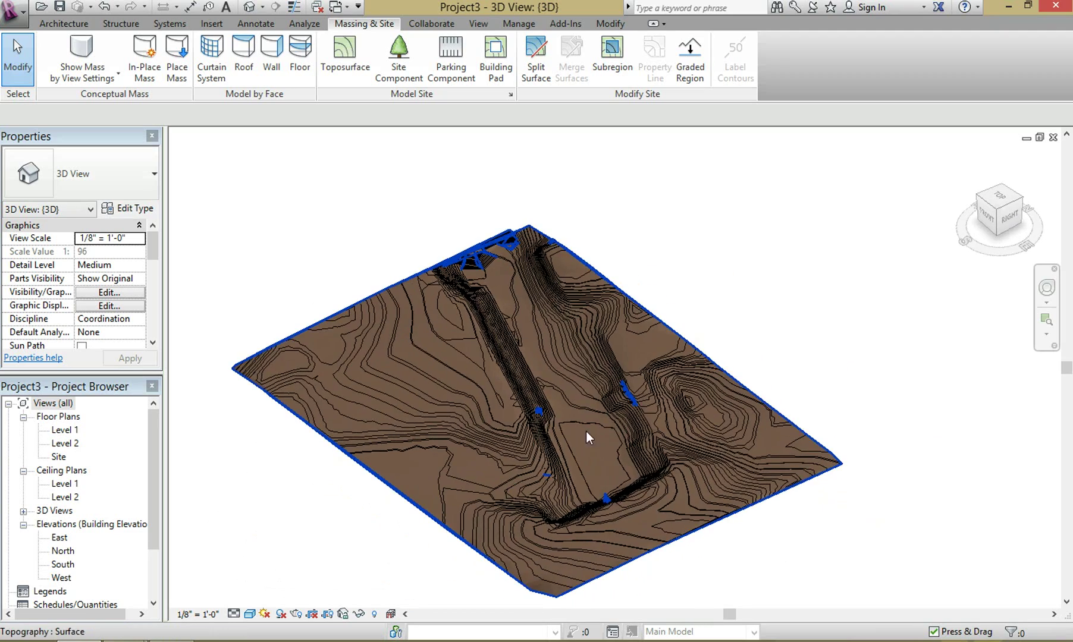
pyautogui.scroll(3, 452, 442)
pyautogui.scroll(-4, 375, 393)
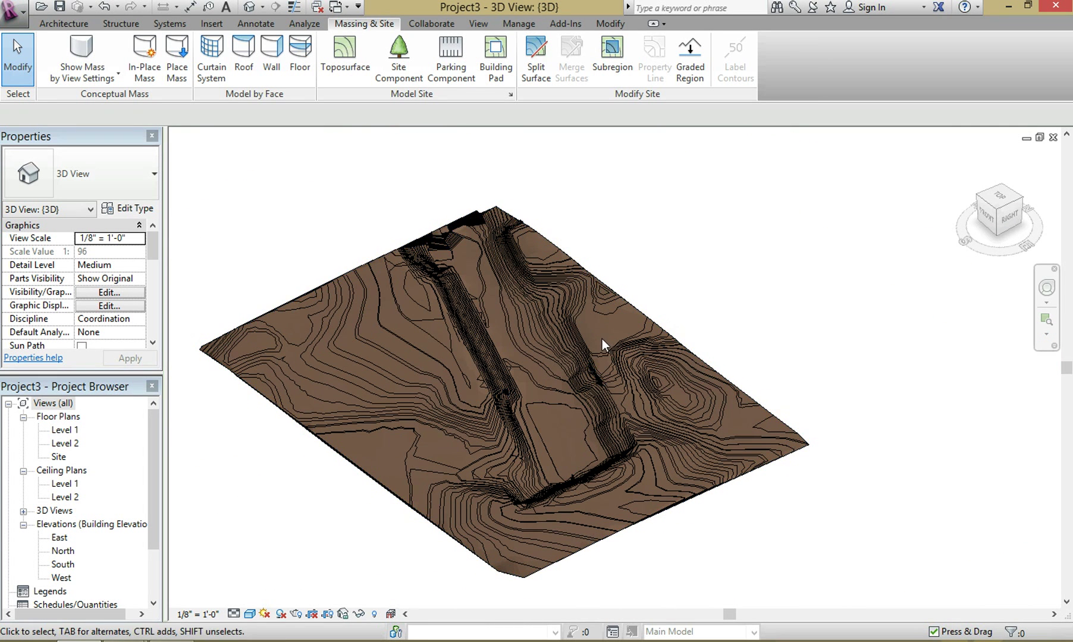
pyautogui.click(607, 350)
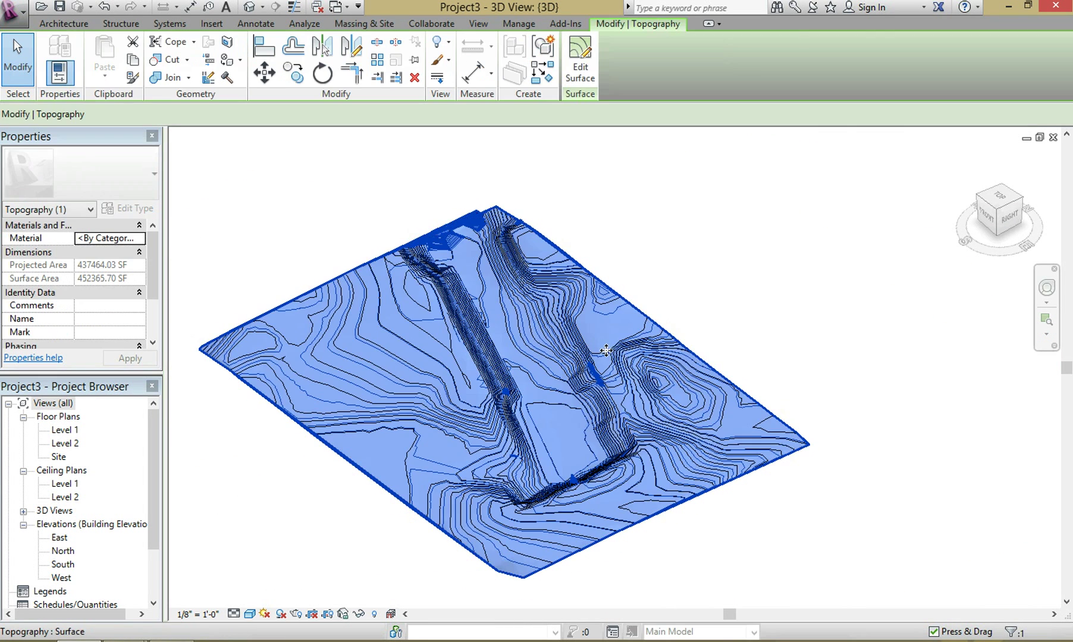
pyautogui.press('Escape')
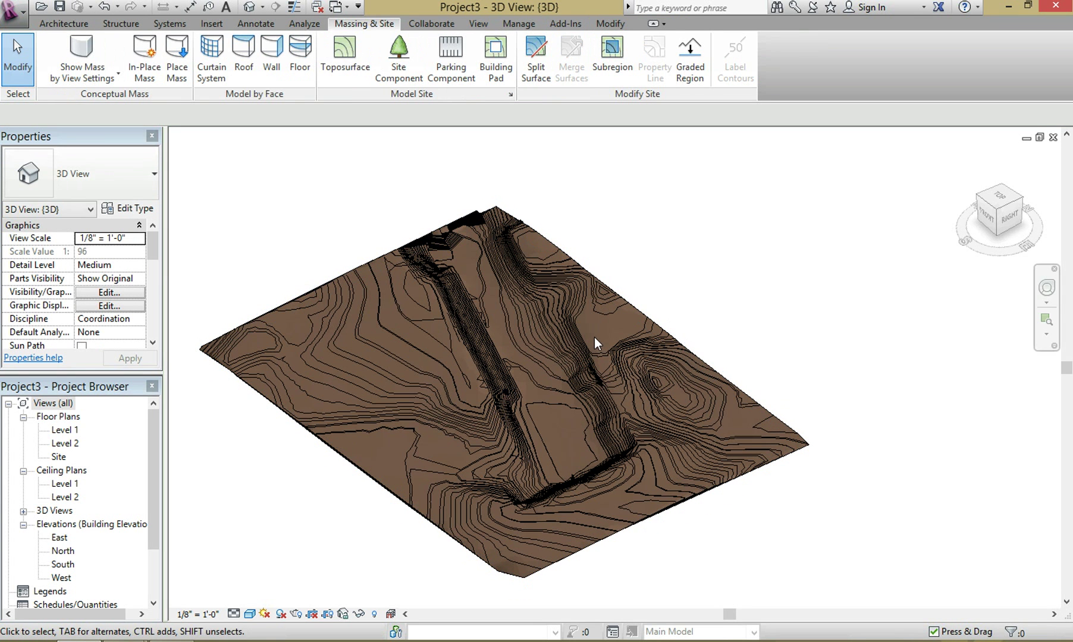
# - Draw a rectangular building pad from Top view over the lower terrain and finish it
pyautogui.click(505, 75)
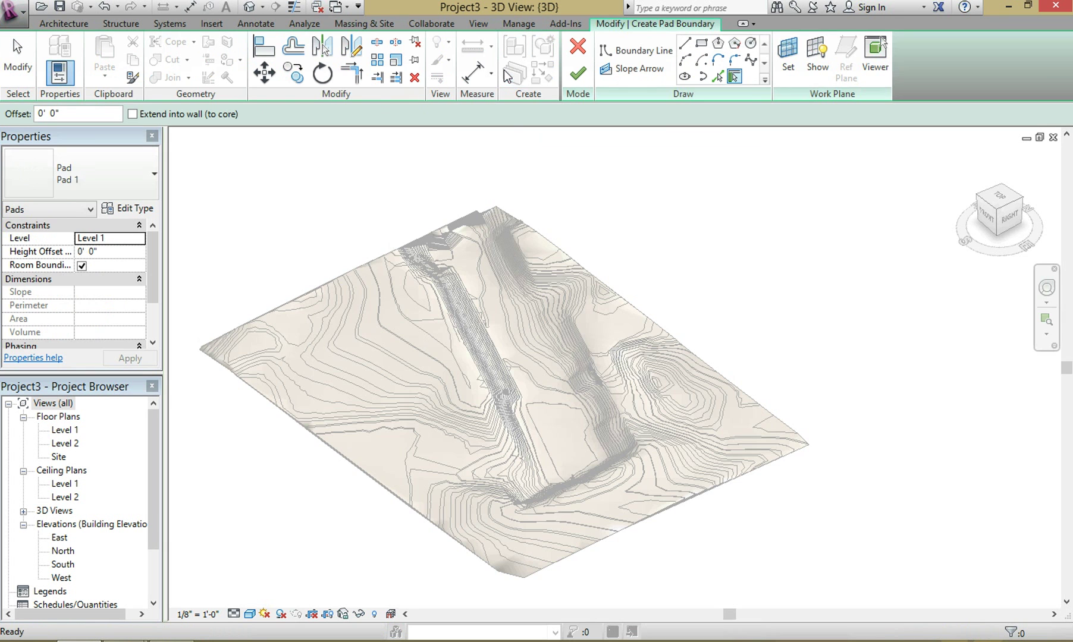
pyautogui.click(1001, 196)
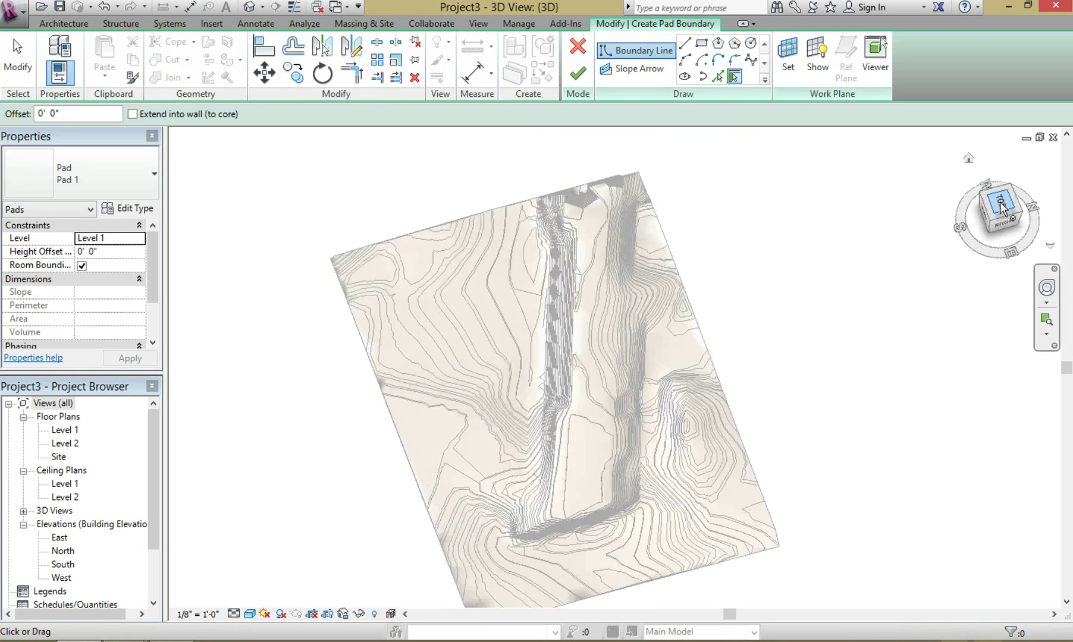
pyautogui.scroll(3, 596, 529)
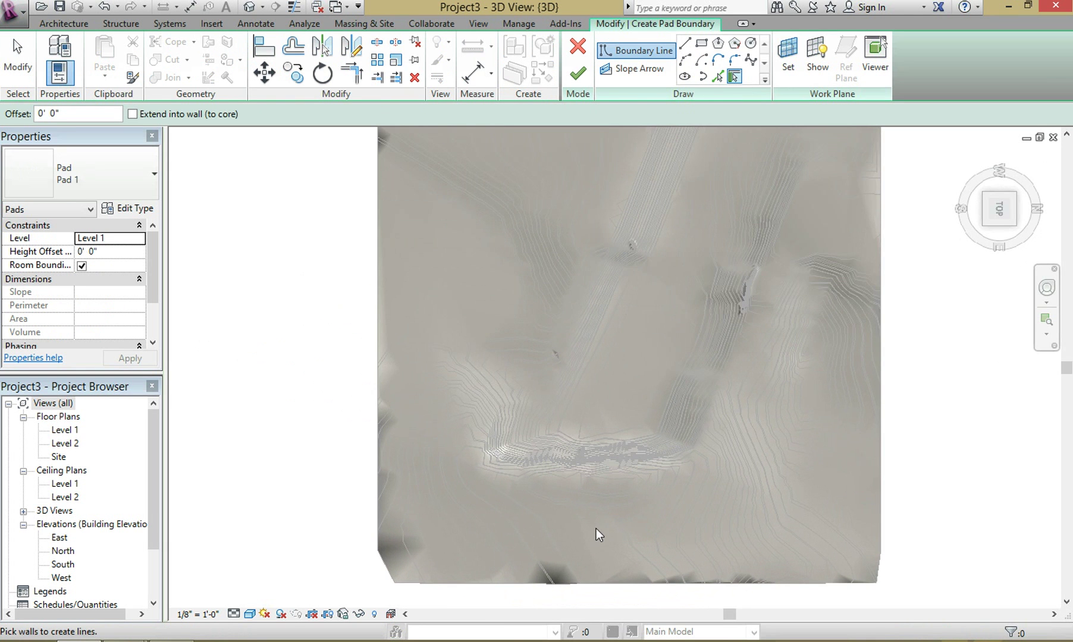
pyautogui.click(702, 47)
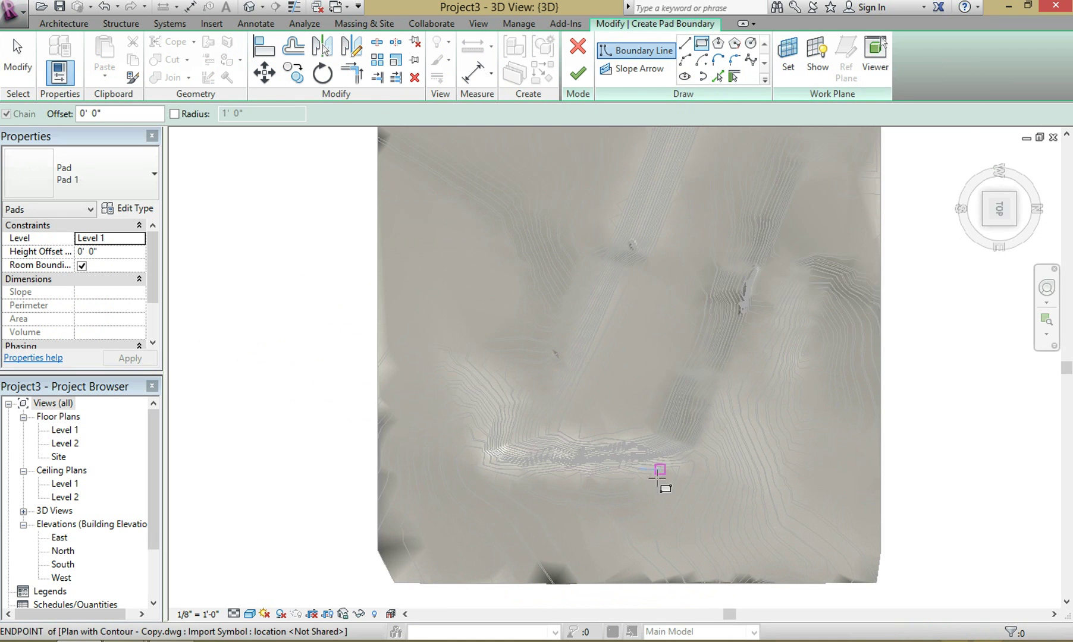
pyautogui.click(535, 508)
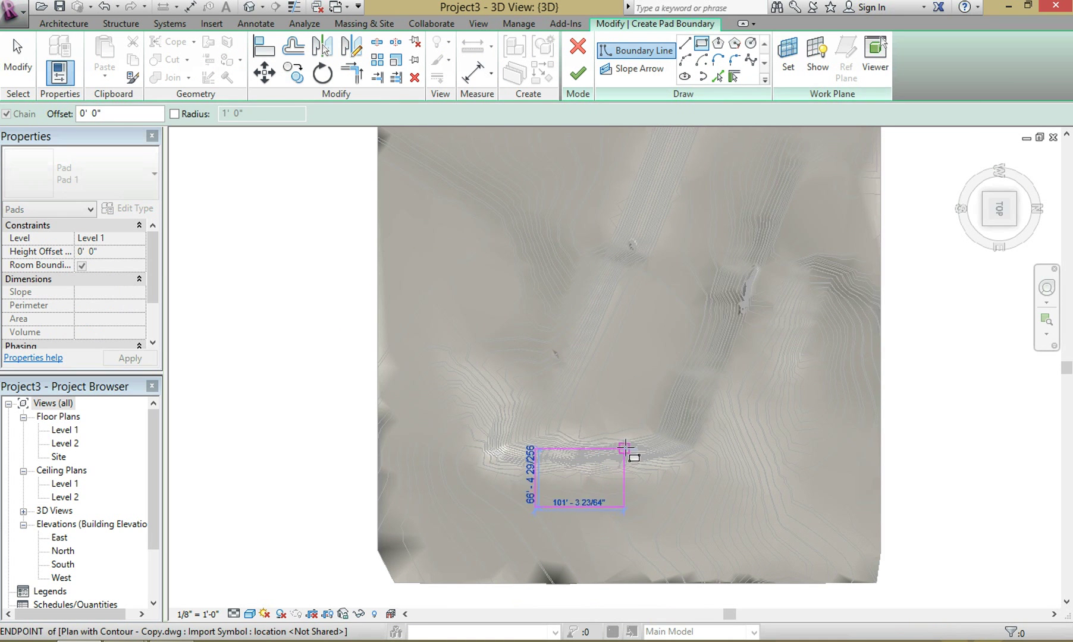
pyautogui.click(690, 423)
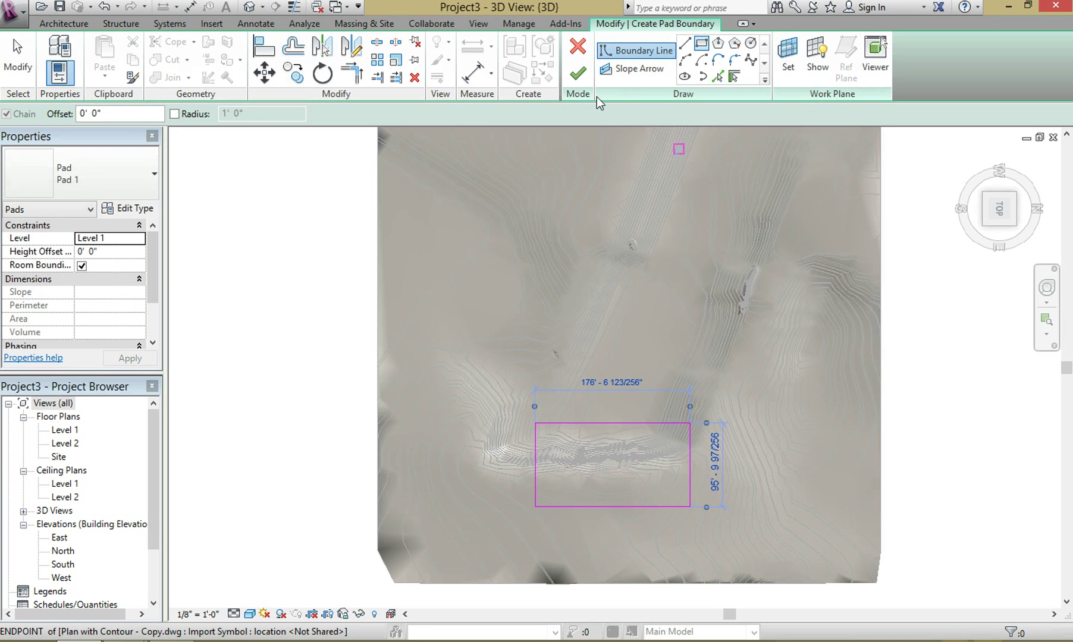
pyautogui.click(578, 73)
pyautogui.keyDown('shift'); pyautogui.moveTo(578, 137); pyautogui.dragTo(561, 467, button='middle'); pyautogui.keyUp('shift')
pyautogui.scroll(5, 561, 467)
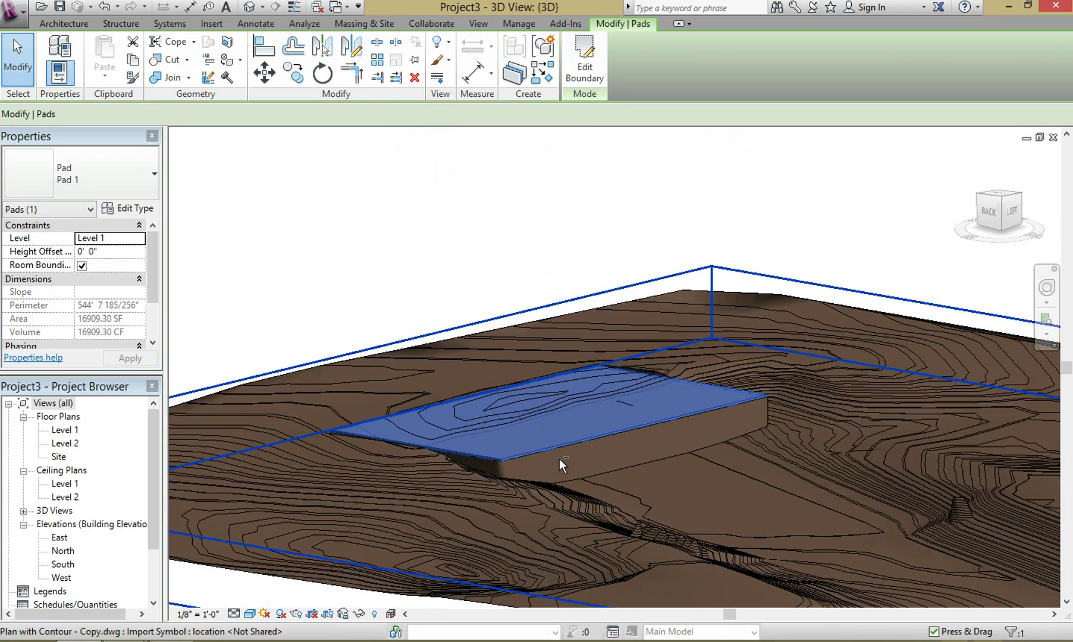
pyautogui.keyDown('shift'); pyautogui.moveTo(522, 440); pyautogui.dragTo(941, 424, button='middle'); pyautogui.keyUp('shift')
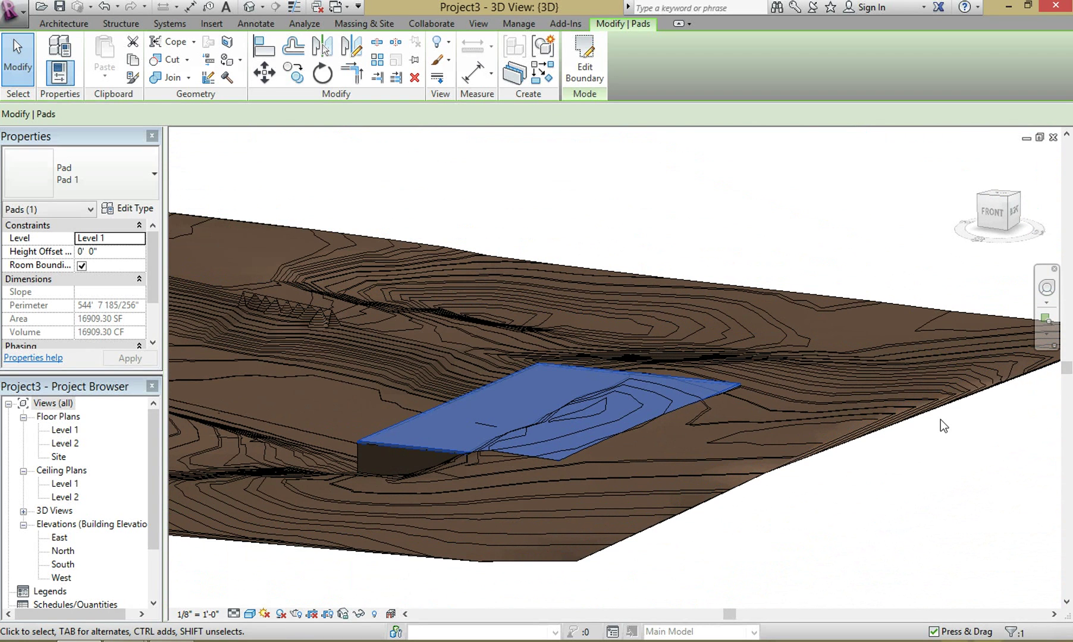